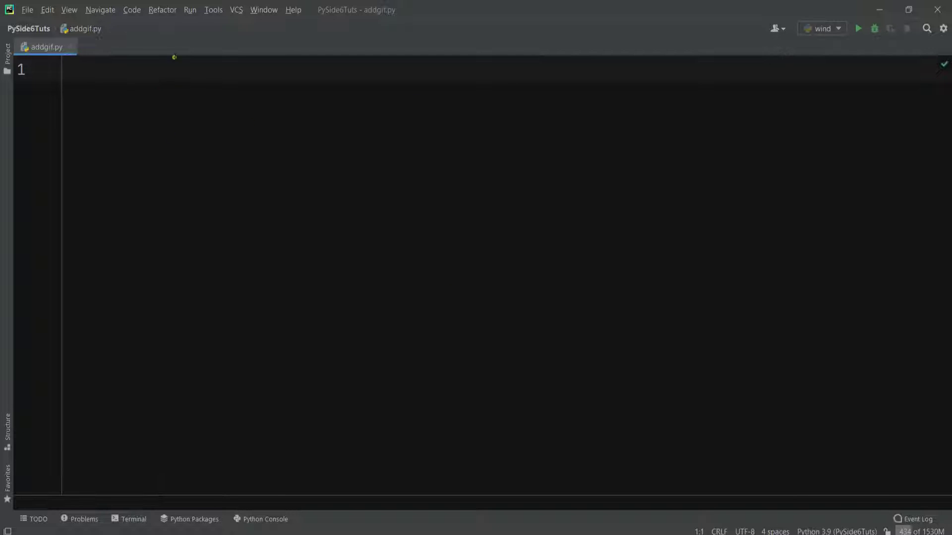
Step: Paste the PySide6 Window class template into addgif.py and review its imports and class header
click(259, 109)
key(ctrl+v)
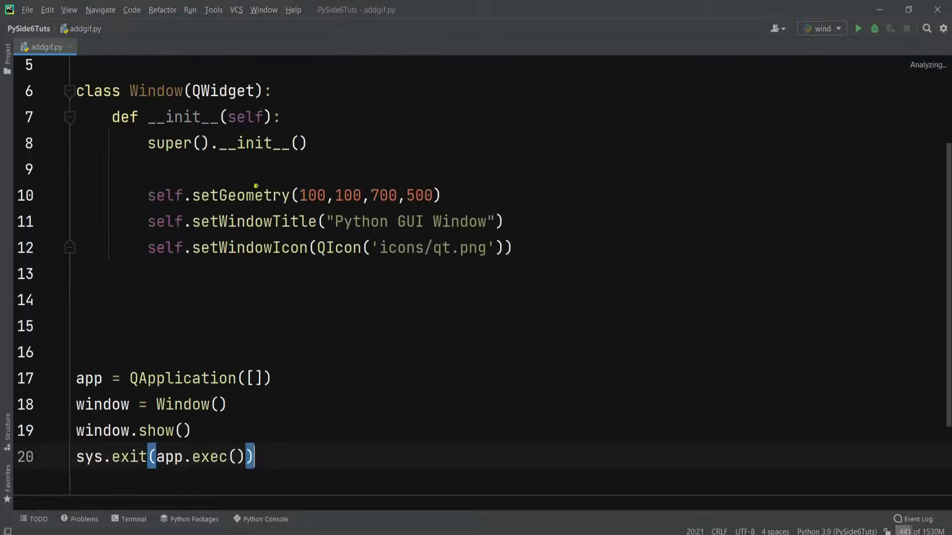
scroll(254, 186, up, 2)
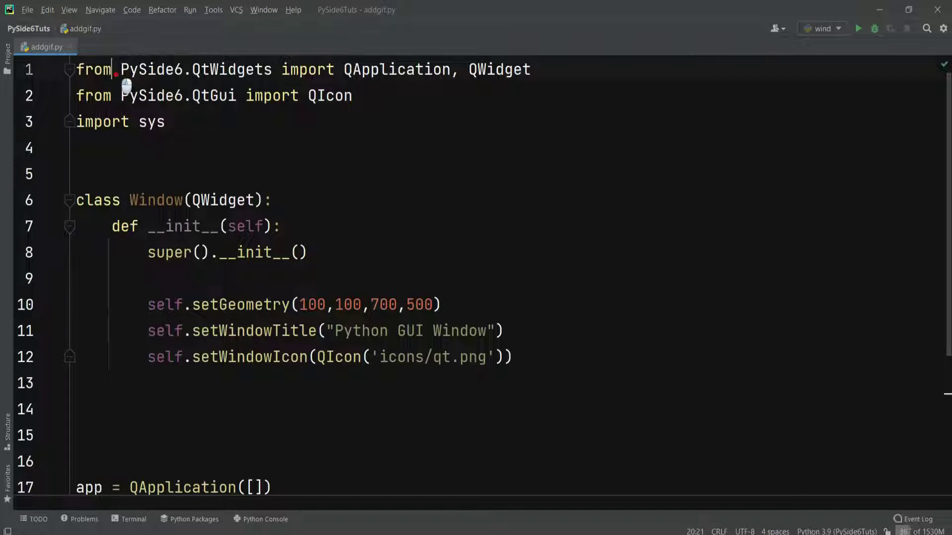
click(184, 69)
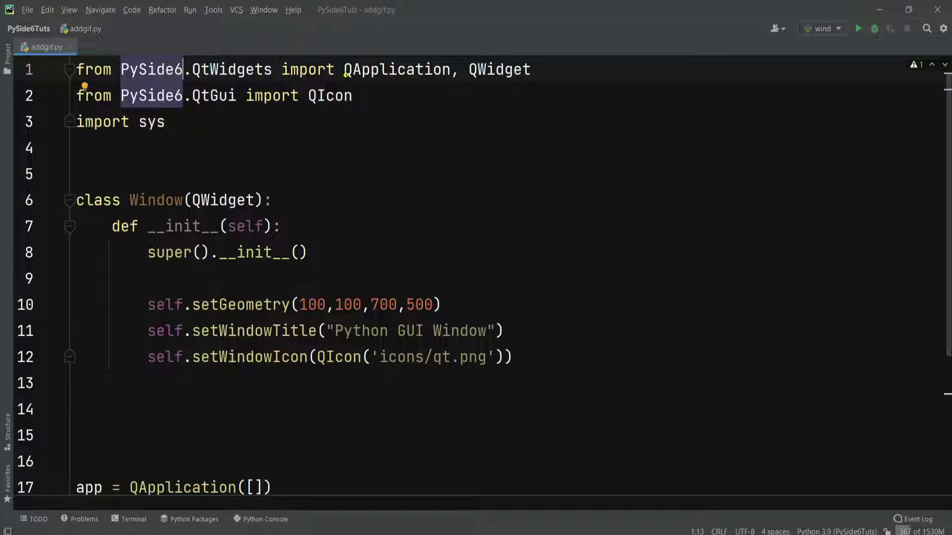
click(346, 72)
click(487, 71)
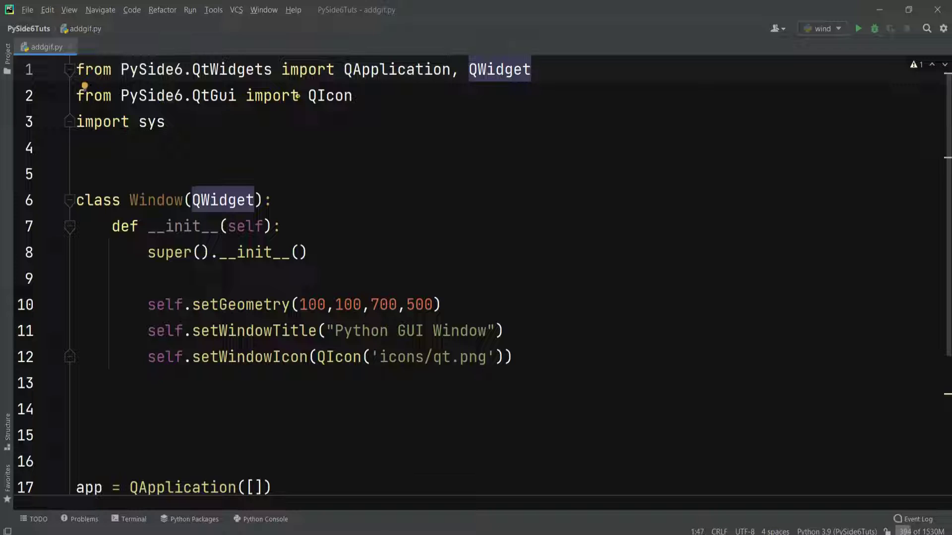
scroll(291, 153, down, 3)
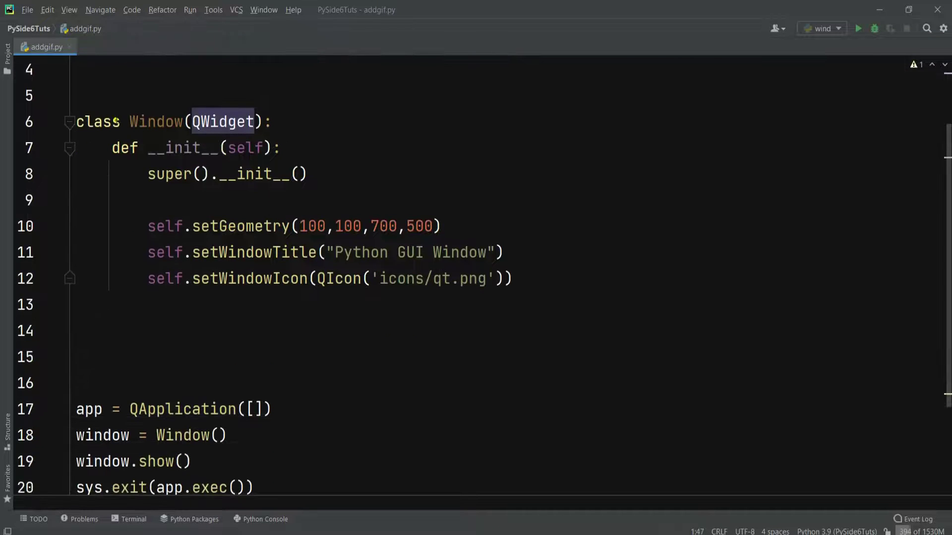
click(150, 121)
click(202, 121)
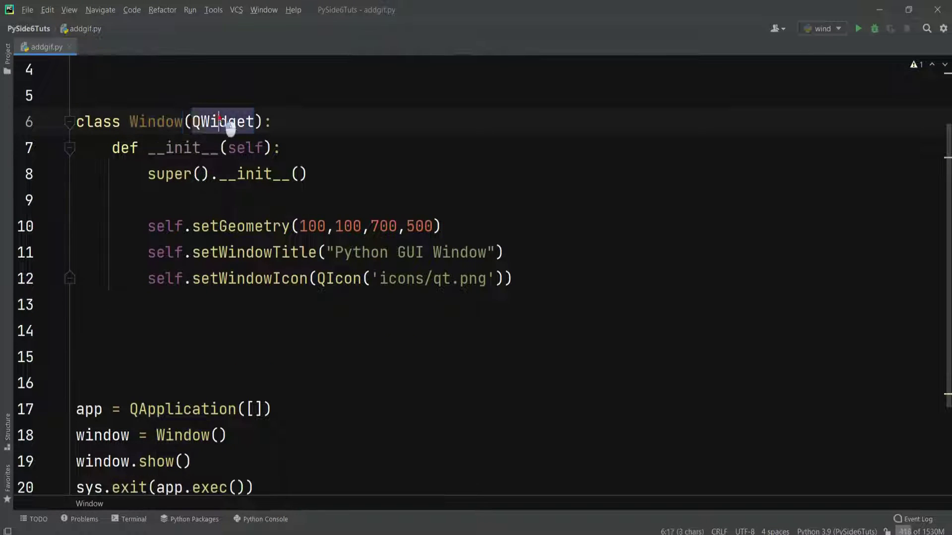
click(305, 133)
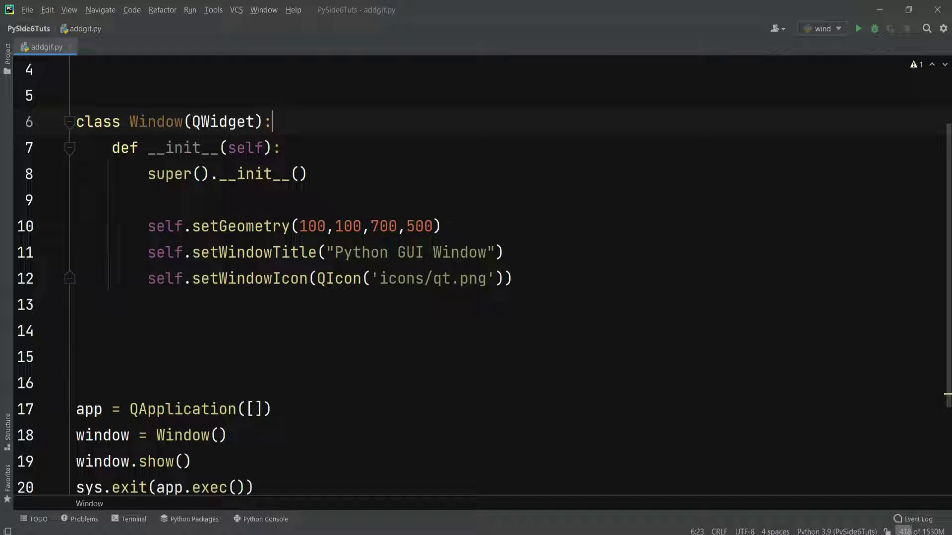
scroll(341, 228, down, 1)
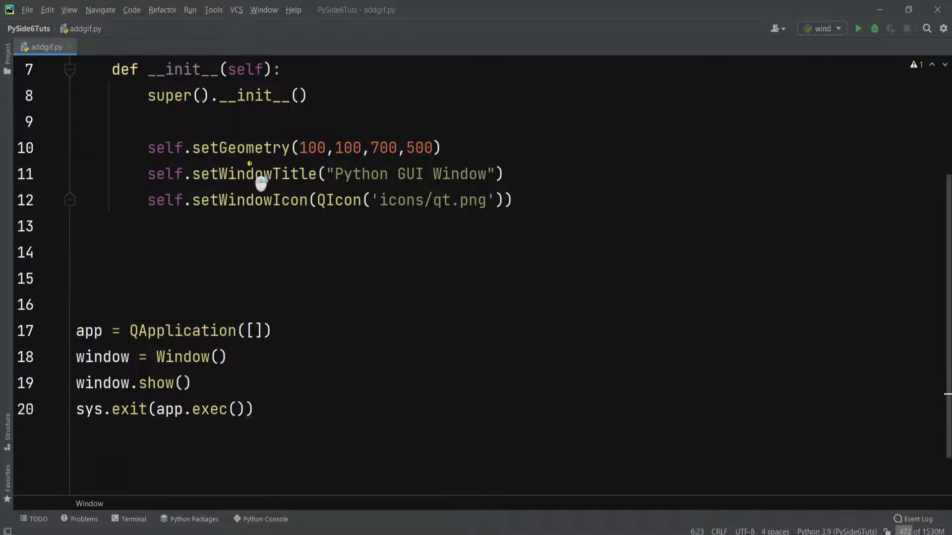
right_click(597, 180)
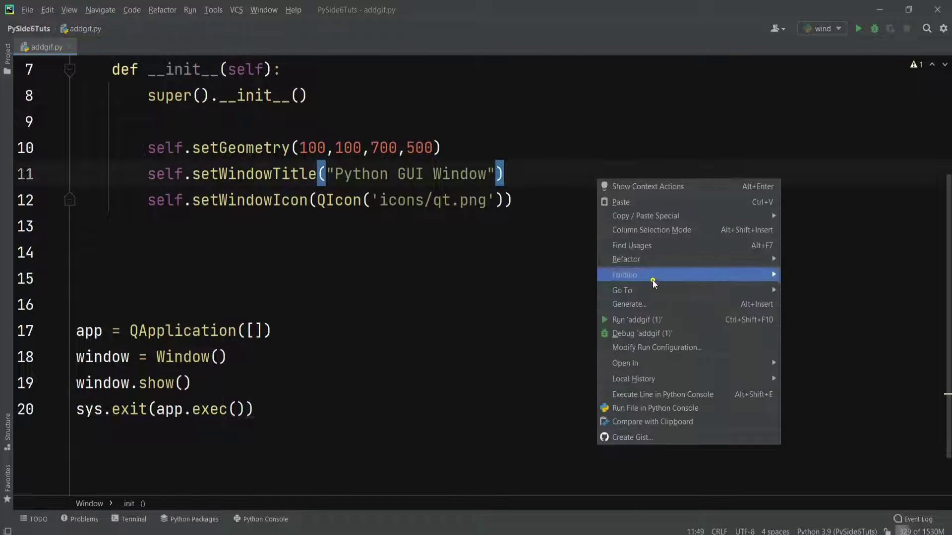
Step: Run addgif to preview the blank window, then close it and the Run panel
click(647, 321)
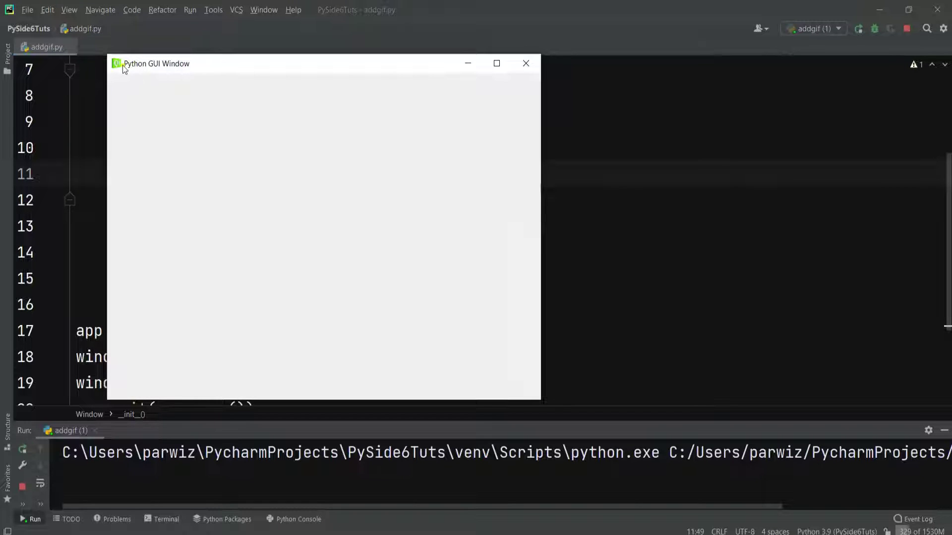
click(525, 63)
click(95, 431)
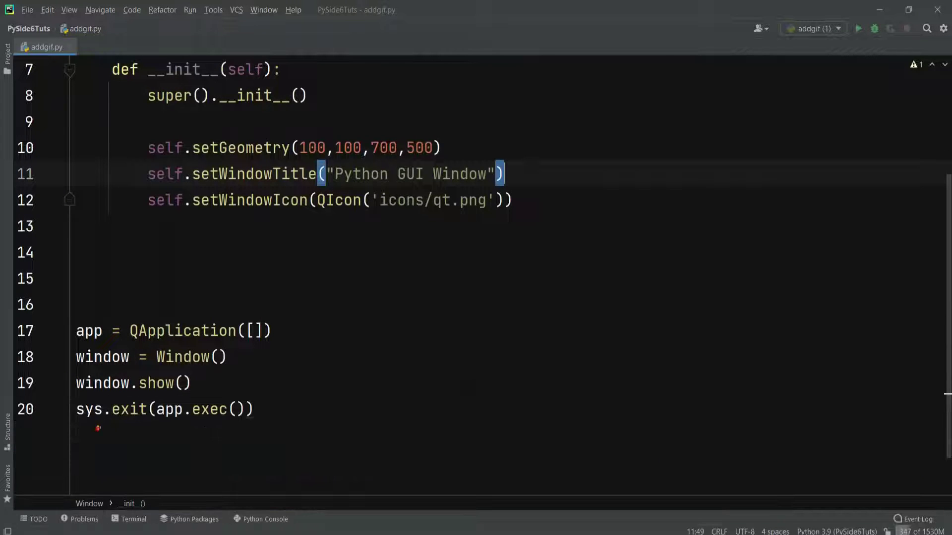
Step: Edit the setWindowTitle text to read 'Python Run GIF Images'
double_click(463, 174)
key(BackSpace)
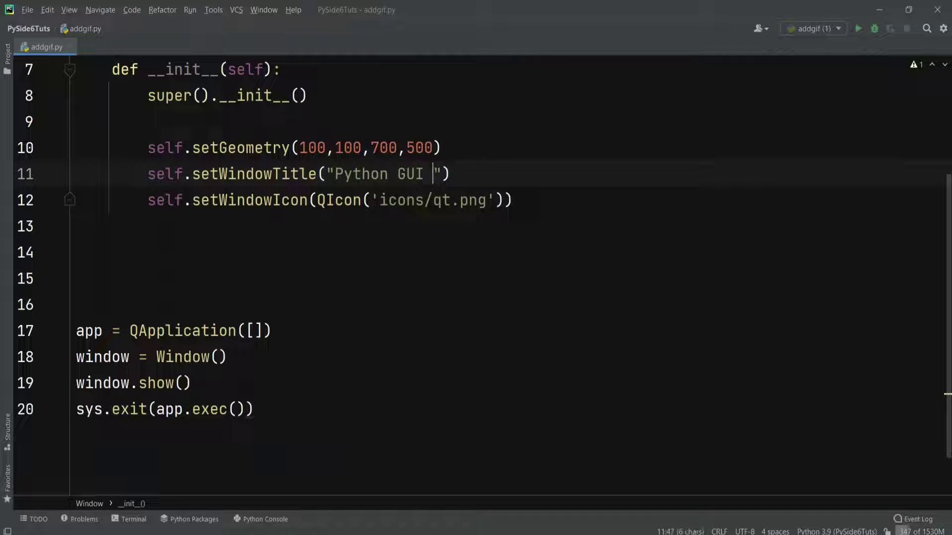
key(BackSpace)
key(BackSpace)
key(BackSpace)
key(BackSpace)
text(R)
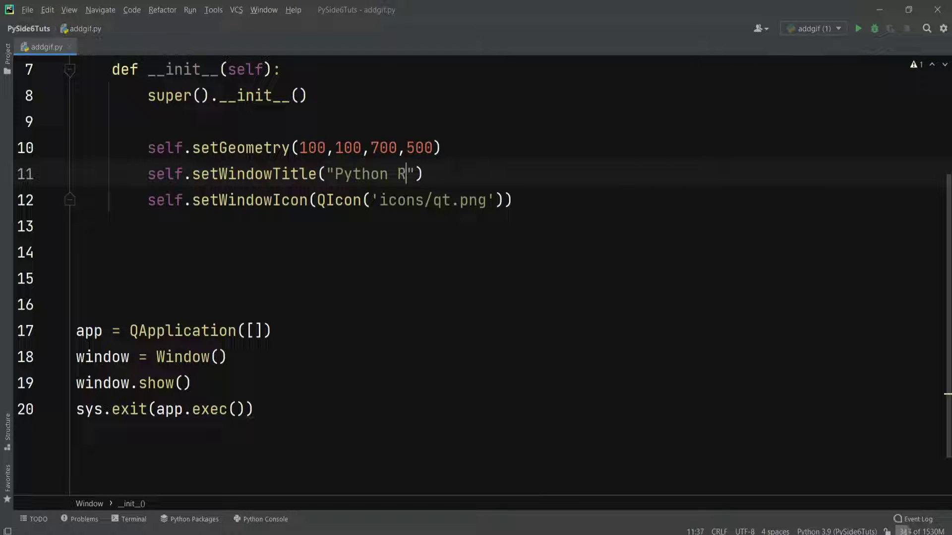
text(un GIF )
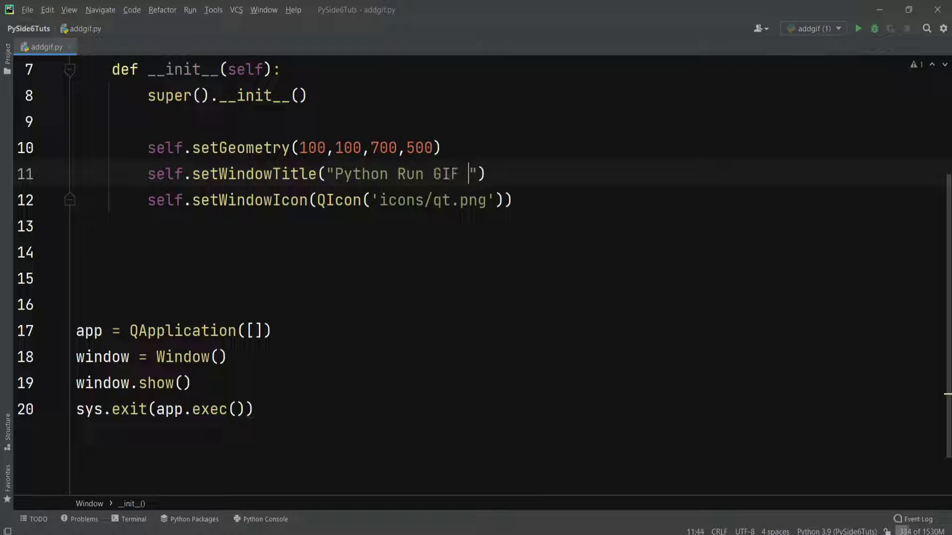
text(Images)
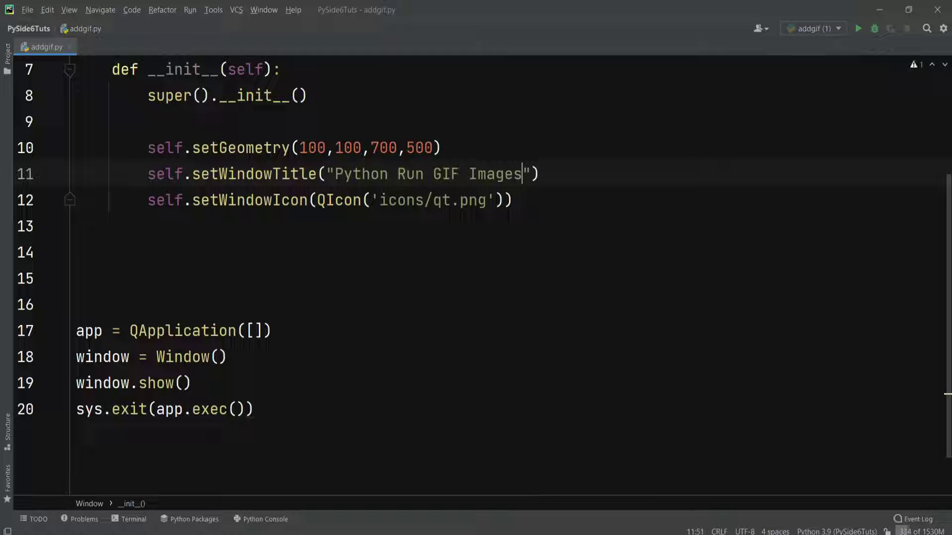
scroll(514, 283, up, 3)
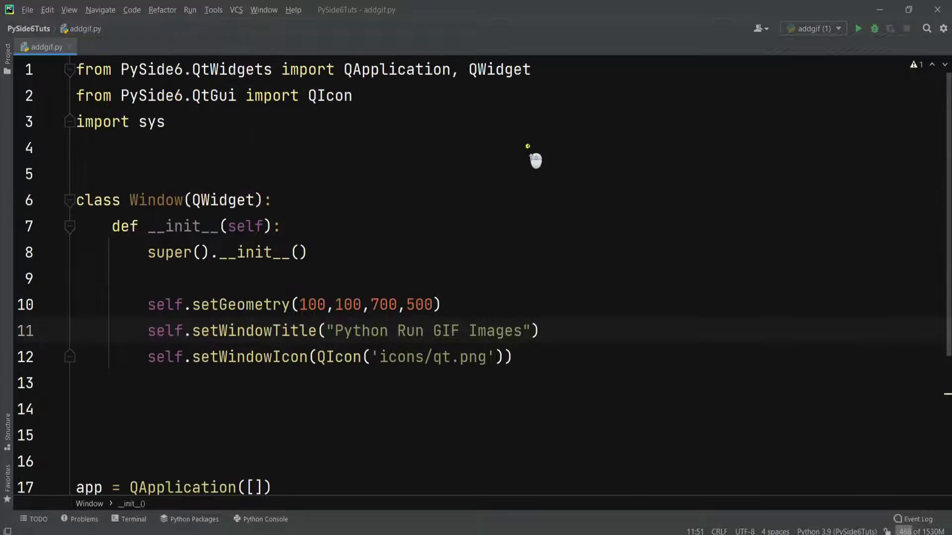
Step: Import QLabel and add label = QLabel(self) below the setWindowIcon line
click(533, 69)
text(, )
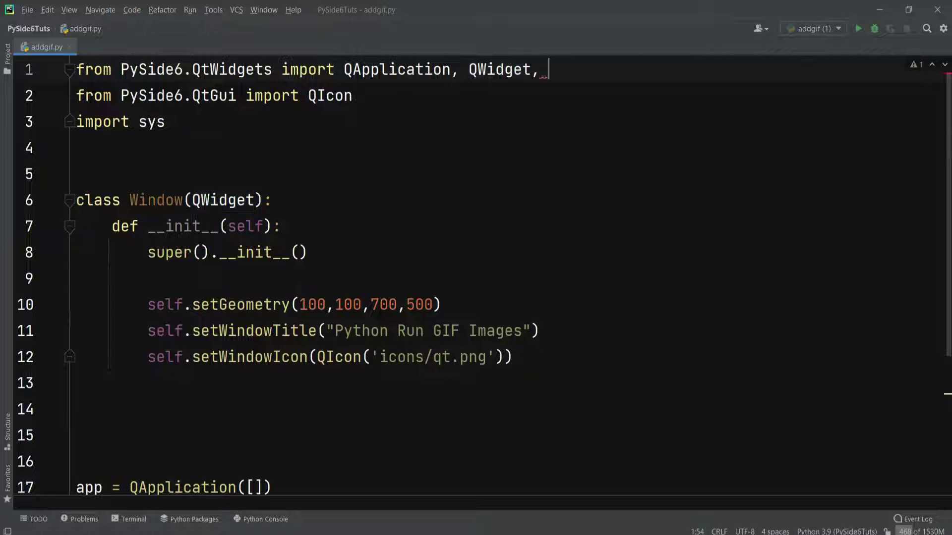
text(QLa)
key(Return)
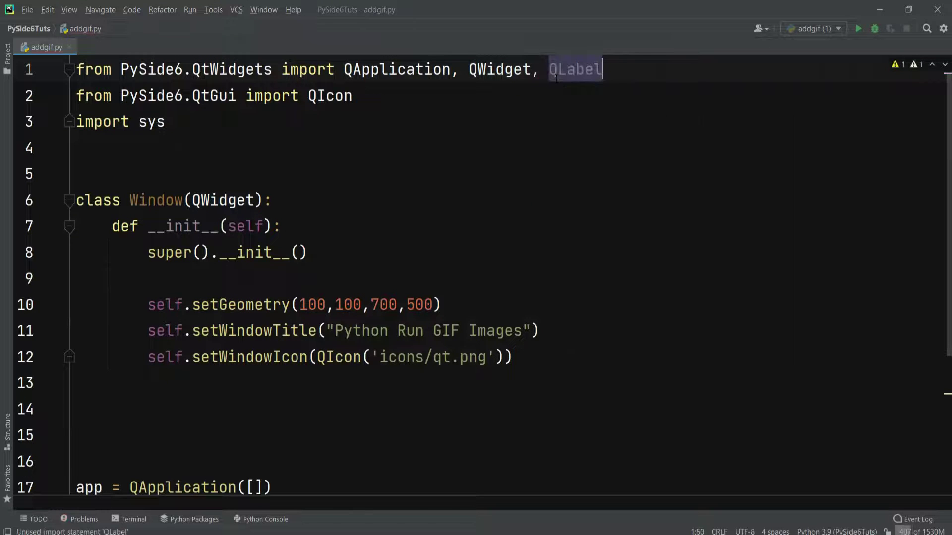
scroll(523, 218, down, 2)
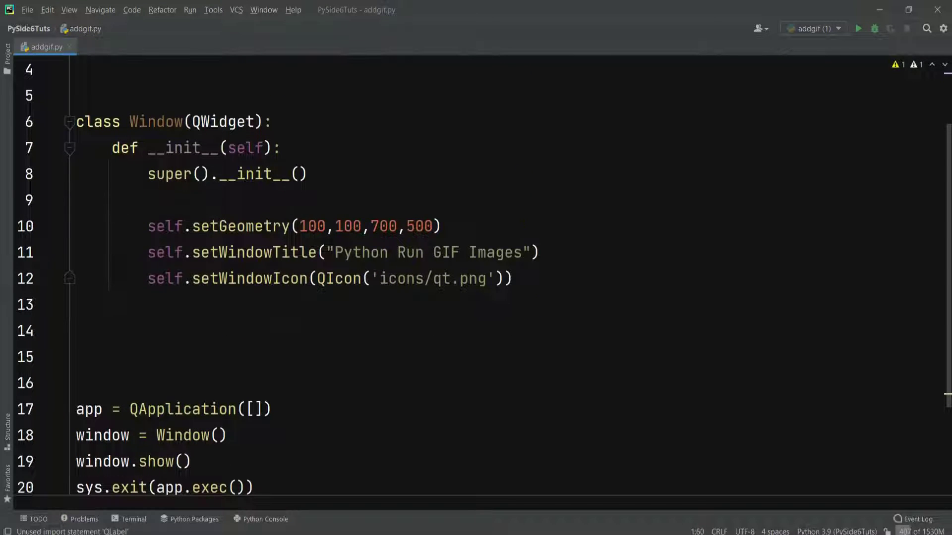
click(525, 278)
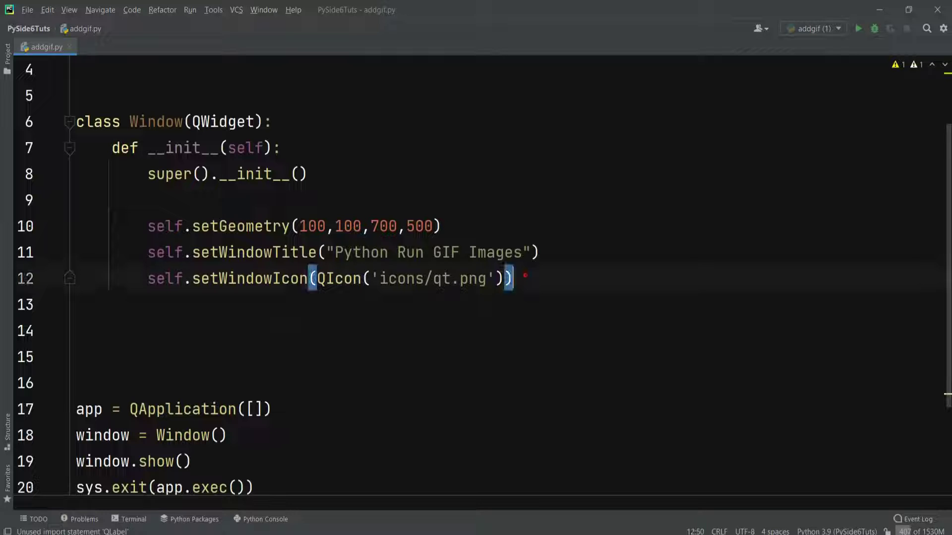
key(Return)
key(Return)
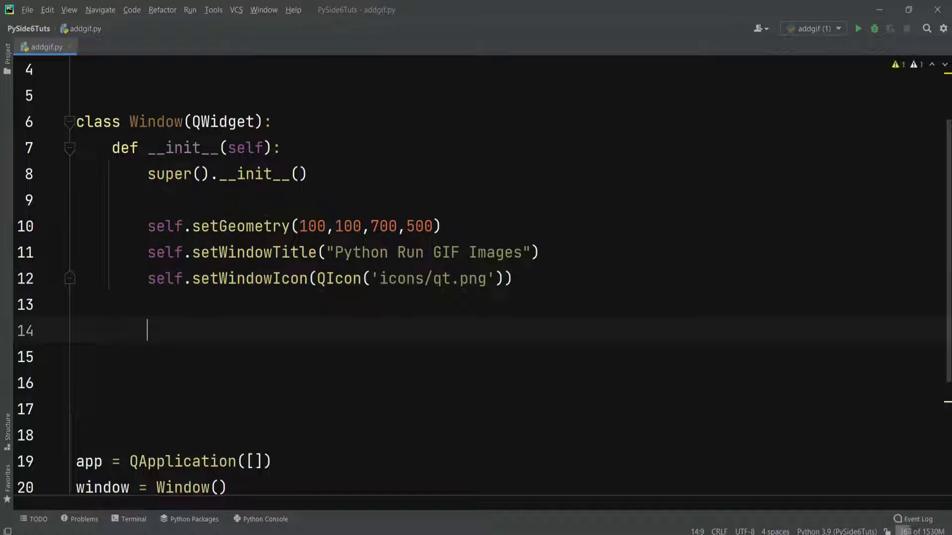
text(label)
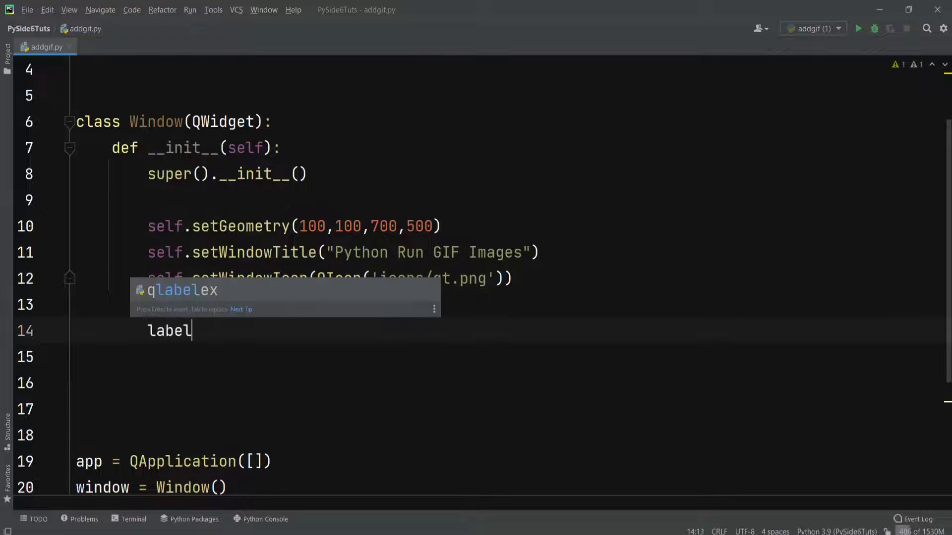
text( = QLa)
key(Return)
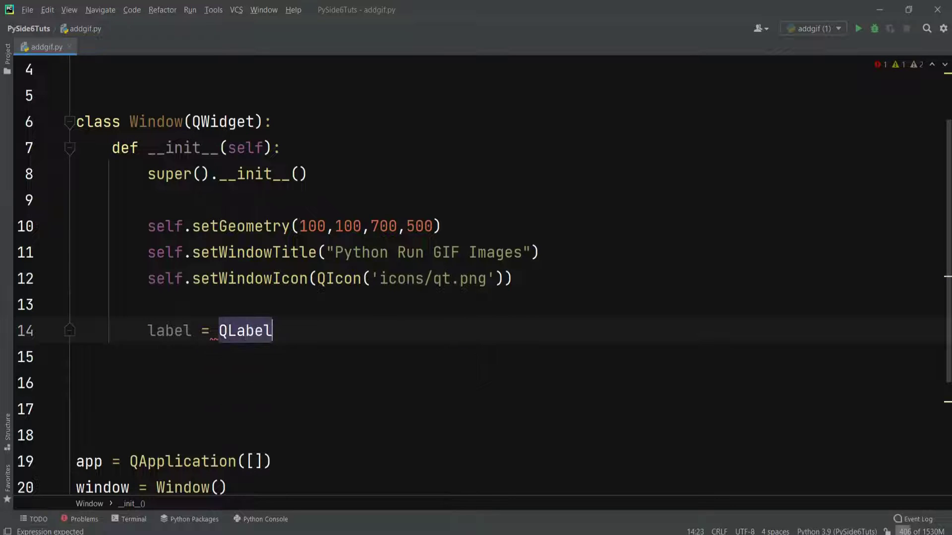
text(sel)
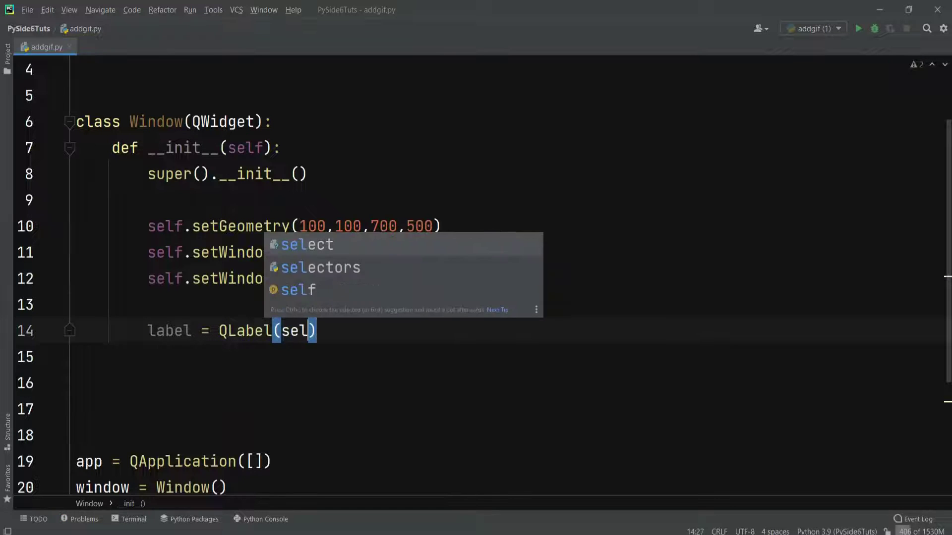
key(Return)
key(BackSpace)
key(BackSpace)
key(BackSpace)
key(BackSpace)
text(lf)
Step: Add a blank line below the label and begin adding a name to the QtGui import
key(Return)
key(Return)
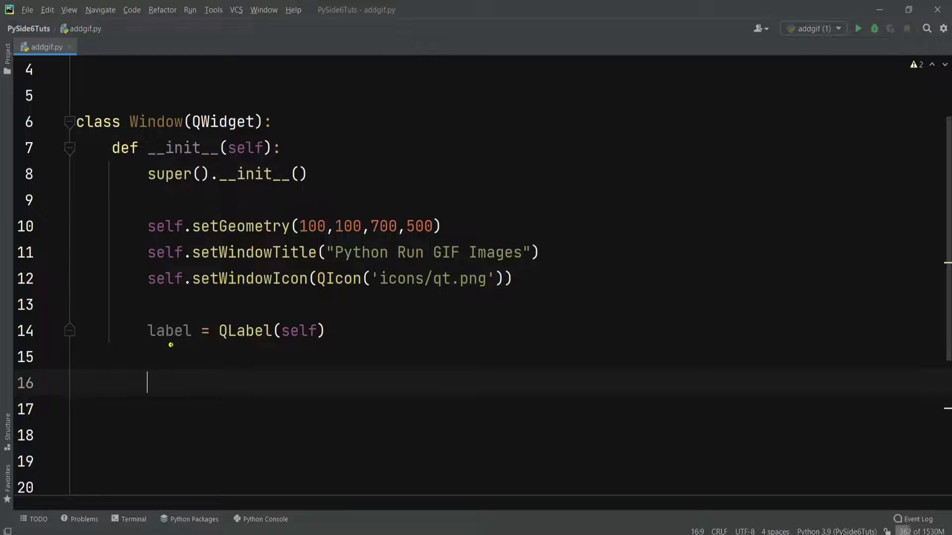
scroll(438, 317, up, 1)
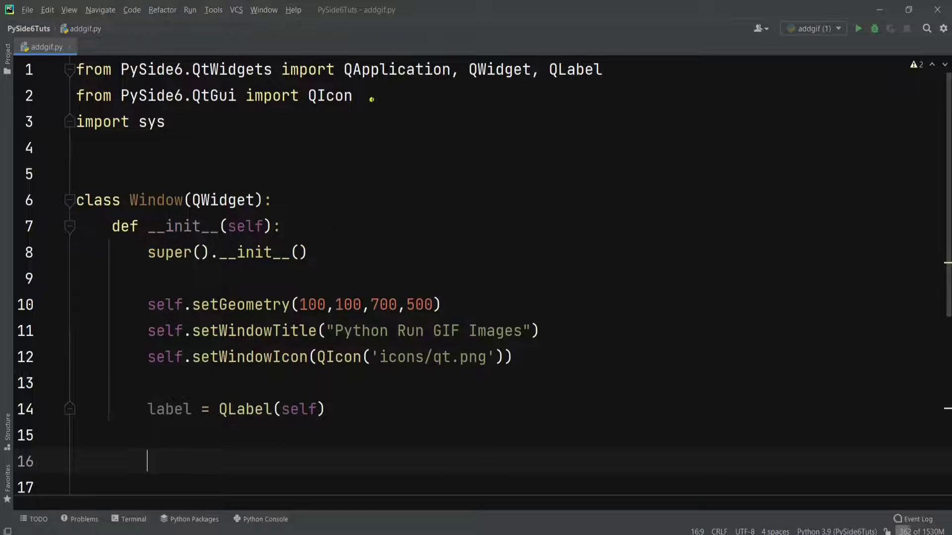
click(383, 98)
text(.)
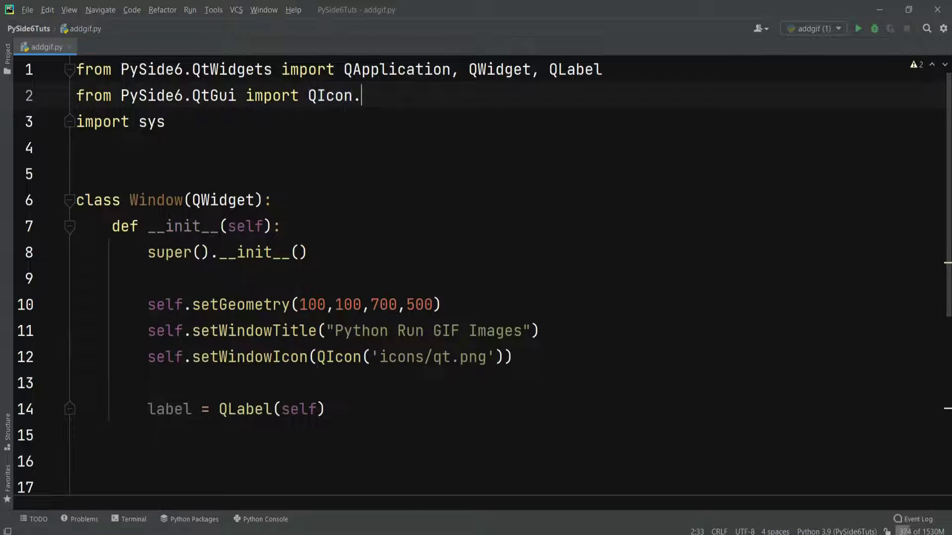
key(BackSpace)
text(, Q)
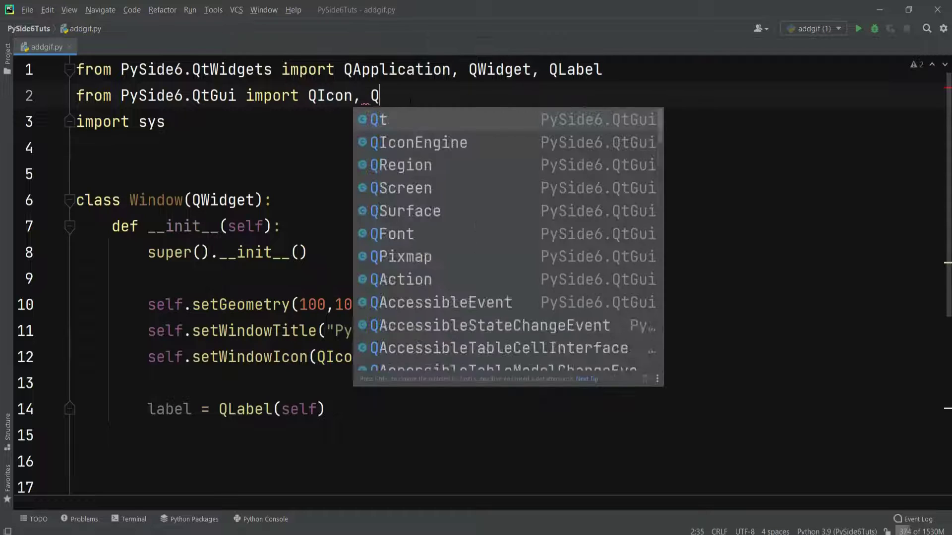
text(Mo)
Step: Import QMovie and add movie = QMovie('water.gif') below the label line
key(Return)
scroll(496, 340, down, 1)
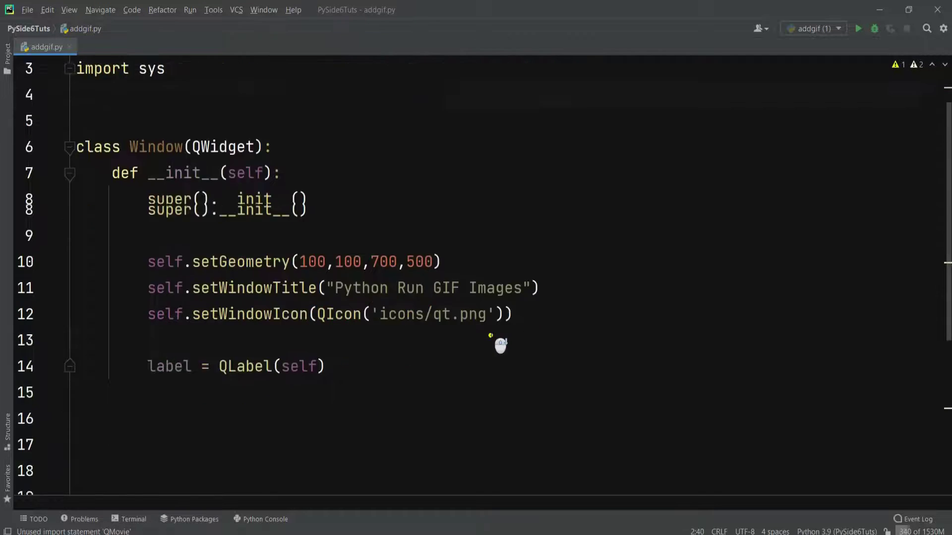
scroll(450, 295, down, 3)
click(348, 97)
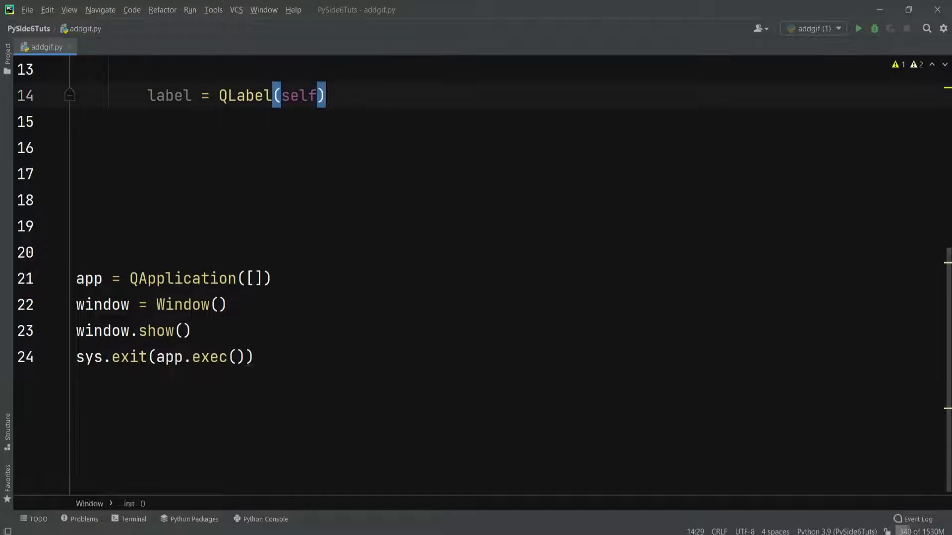
key(Return)
text(movie = )
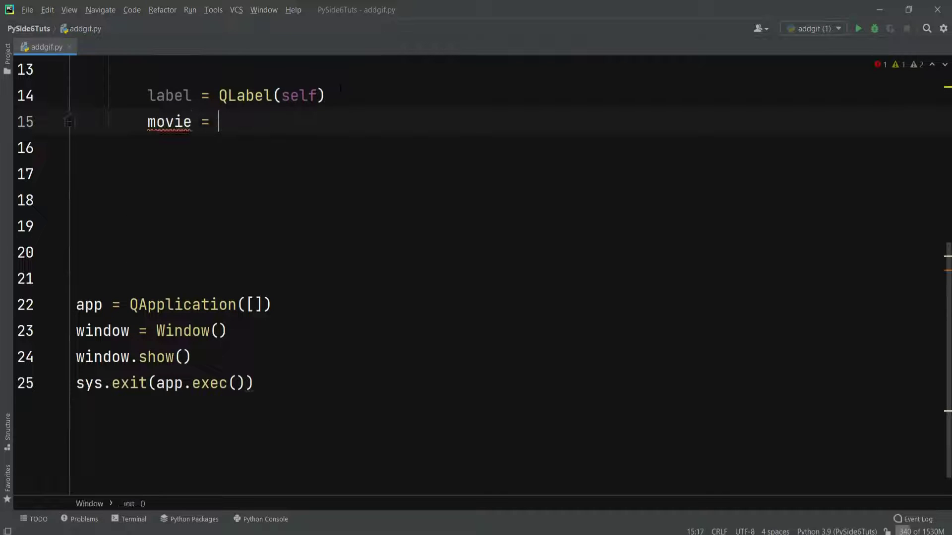
text(QMo)
key(Return)
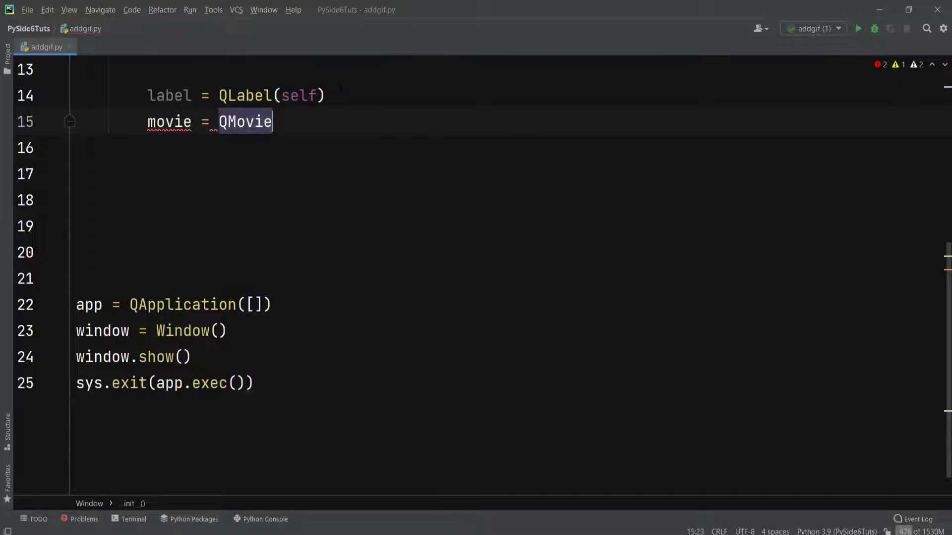
text((')
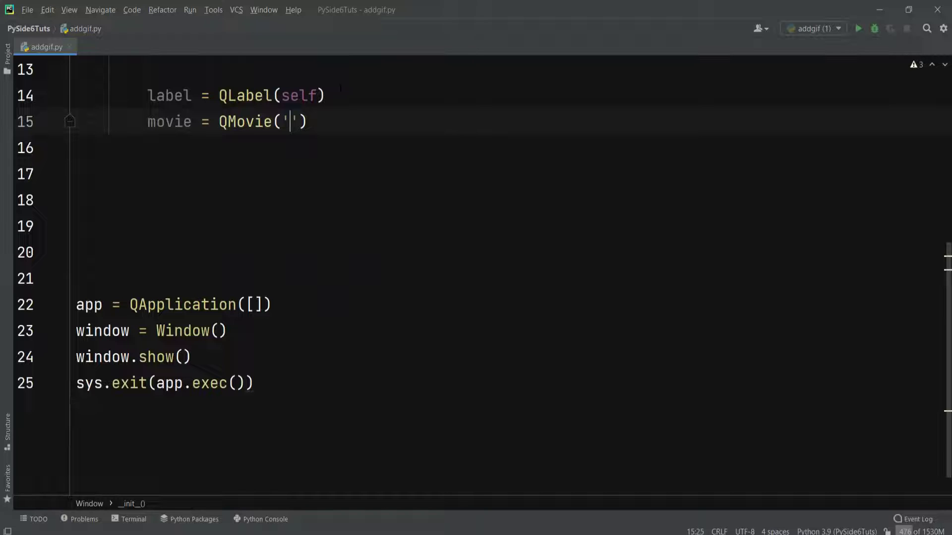
click(8, 60)
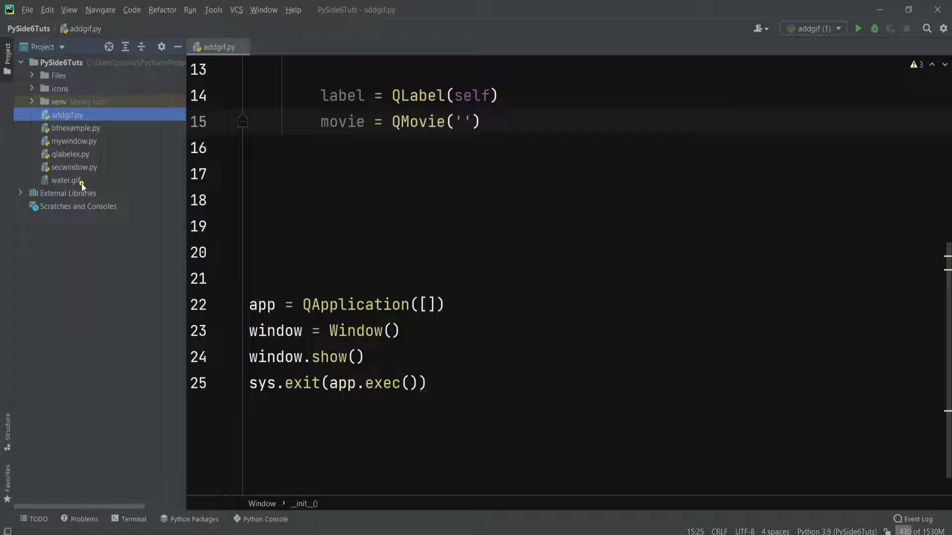
click(7, 59)
text(w)
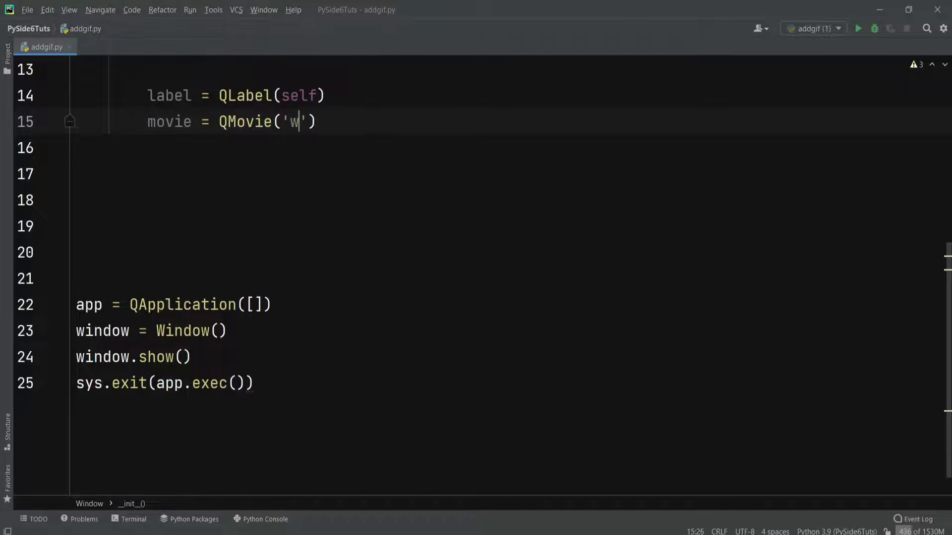
text(at)
key(Return)
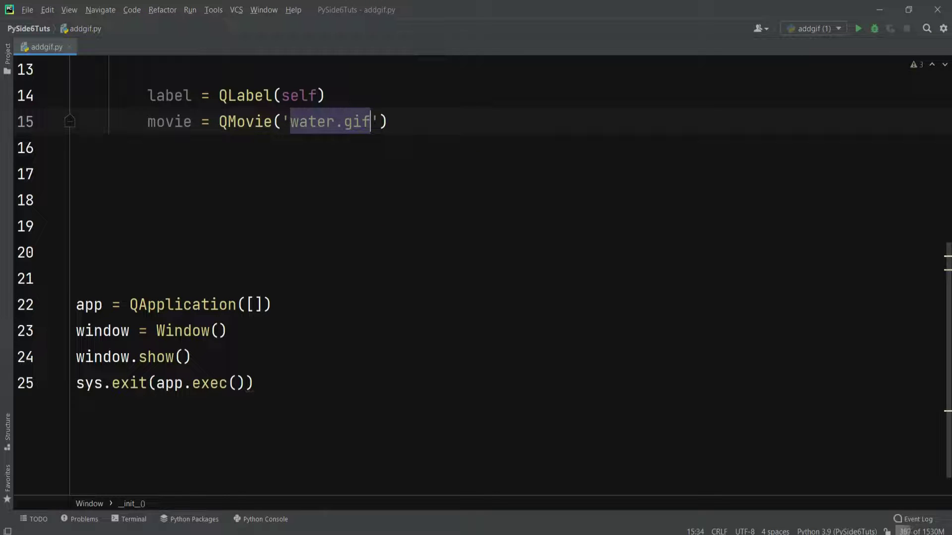
click(442, 117)
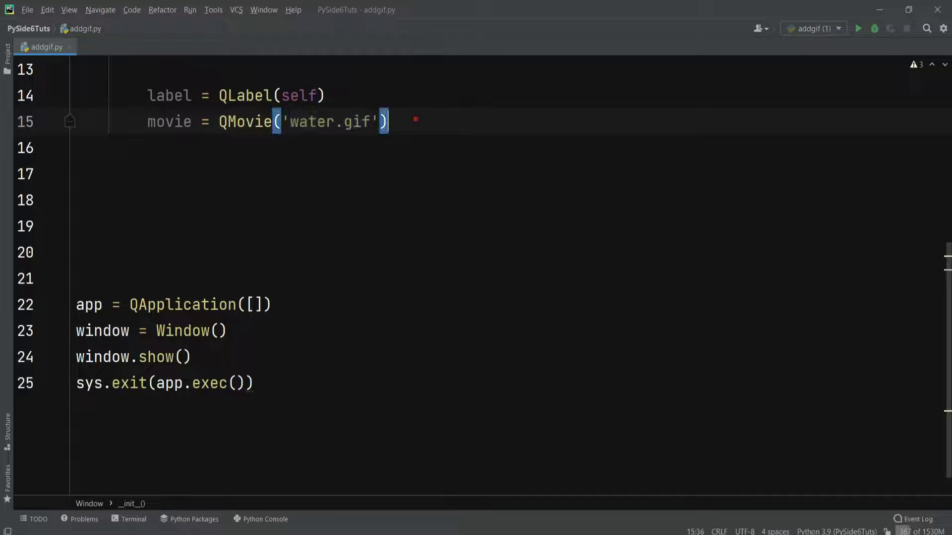
Step: Add label.setMovie(movie) and movie.start() on new lines after the movie line
key(Return)
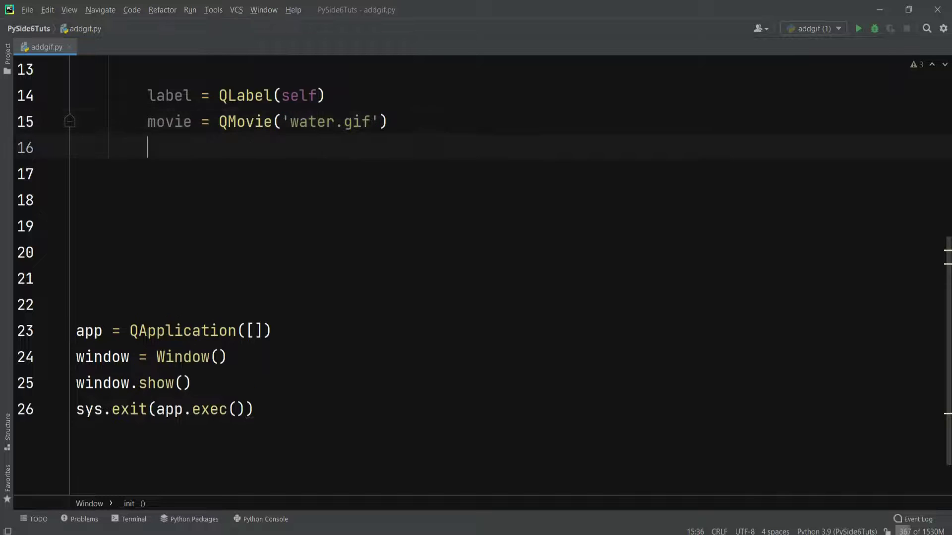
text(lab)
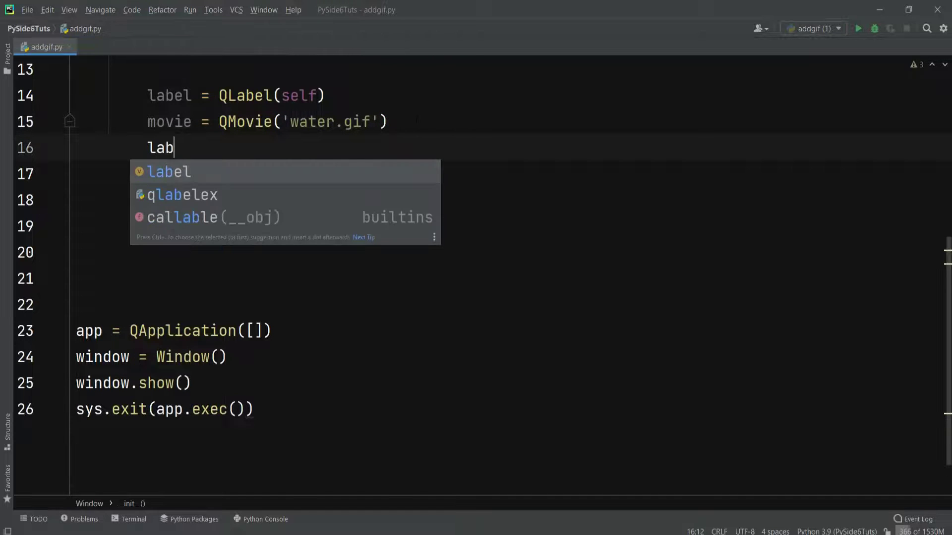
key(Return)
text(.)
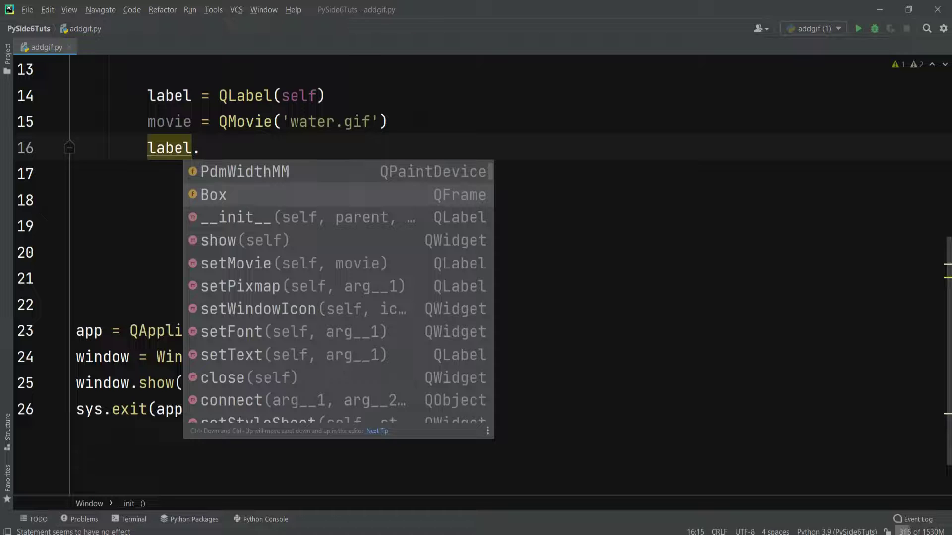
text(set)
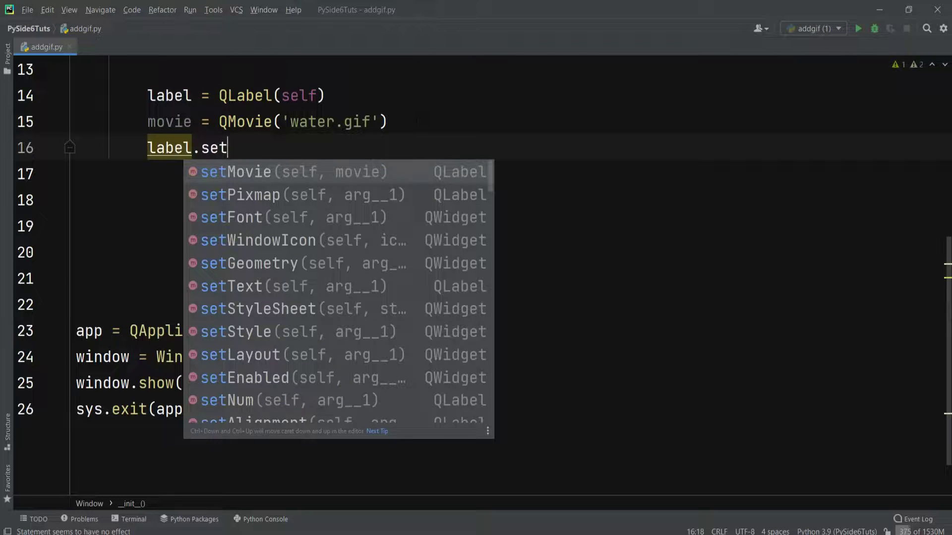
key(Down)
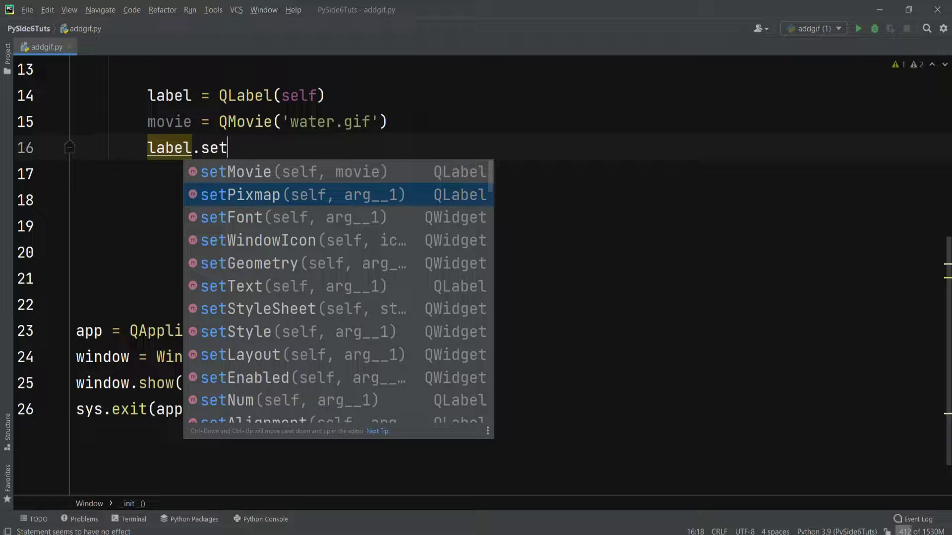
key(Up)
key(Return)
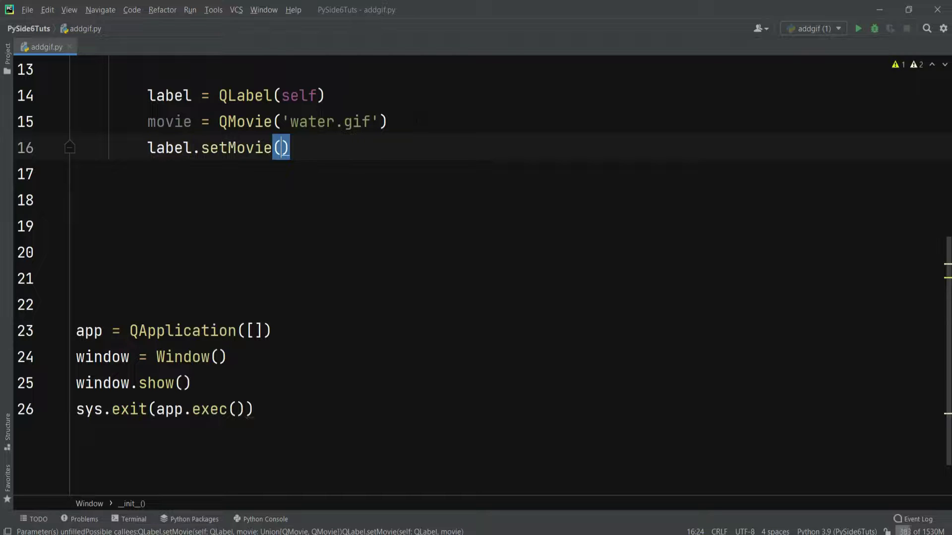
text(mo)
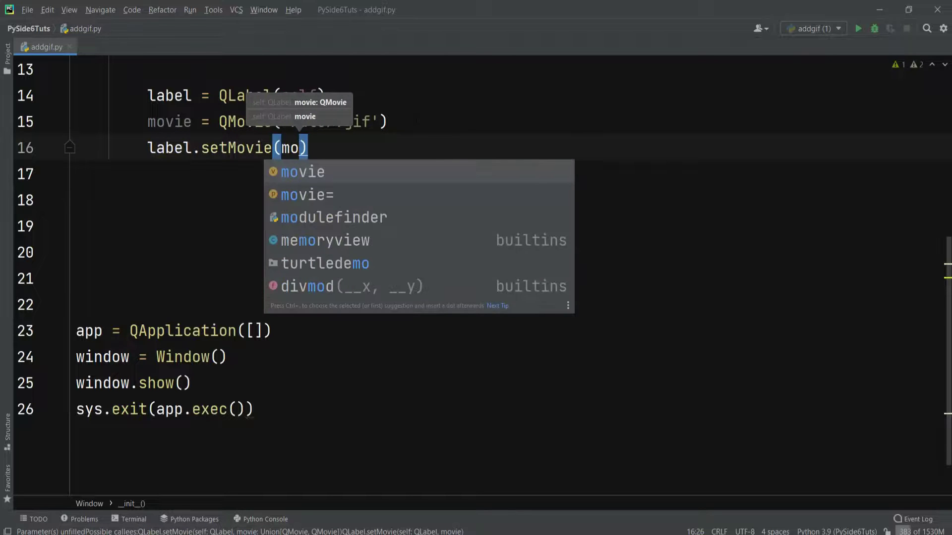
key(Return)
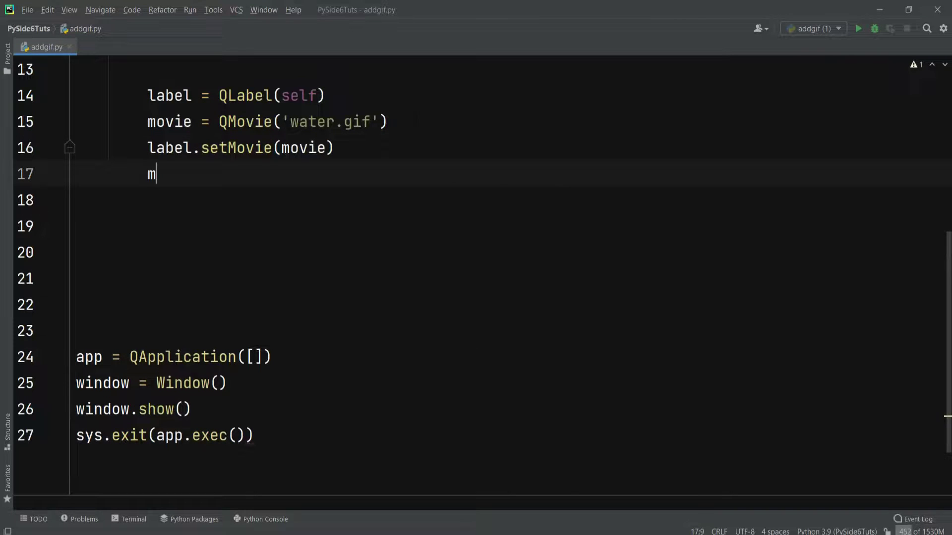
text(ovie.st)
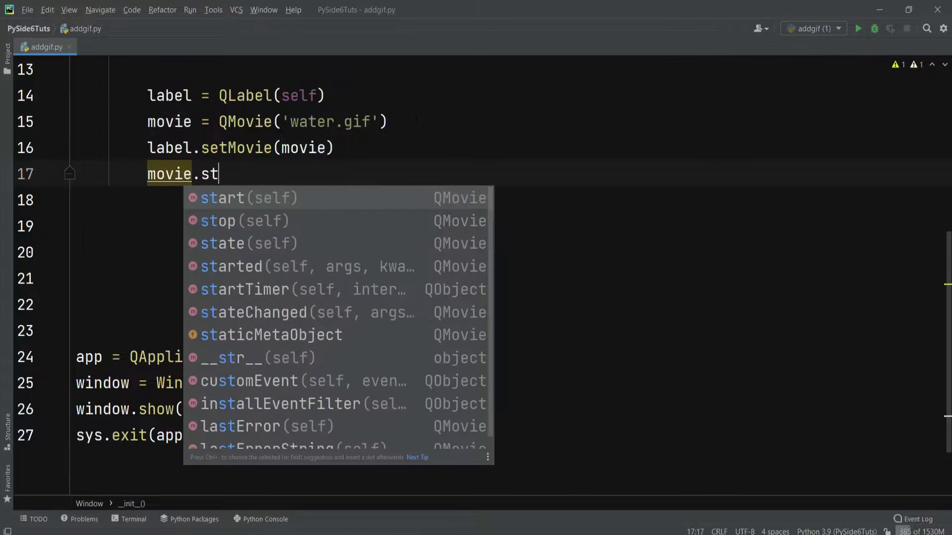
key(Return)
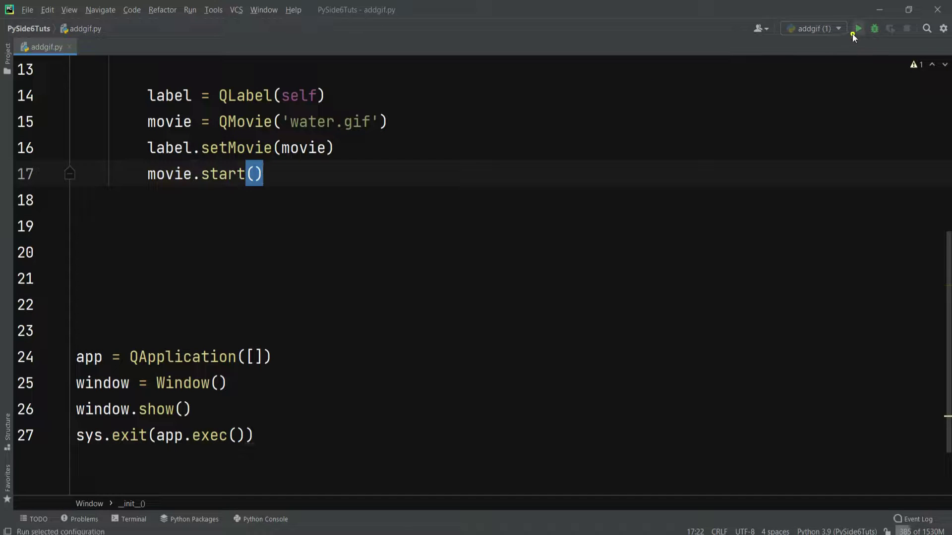
Step: Run the script, enlarge and reposition the water GIF window, then close it
click(856, 28)
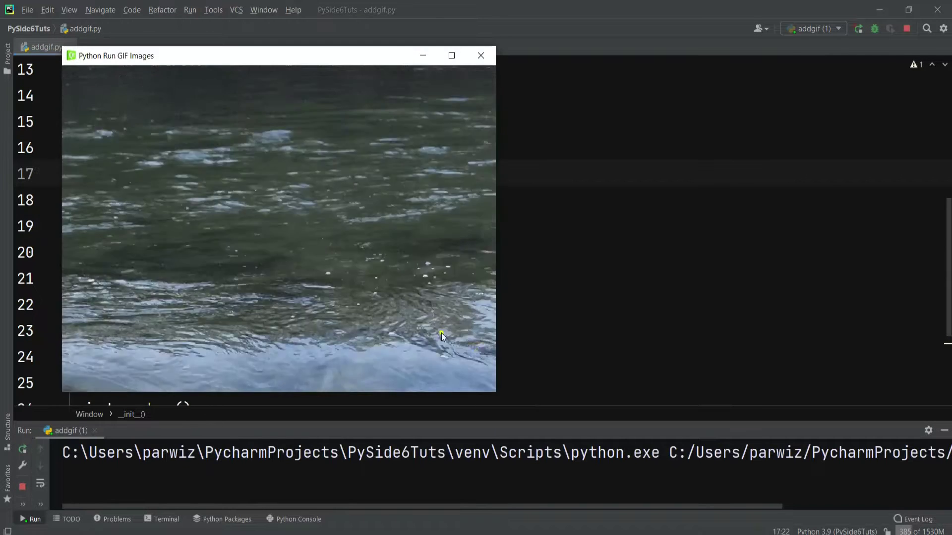
drag(497, 396, 805, 487)
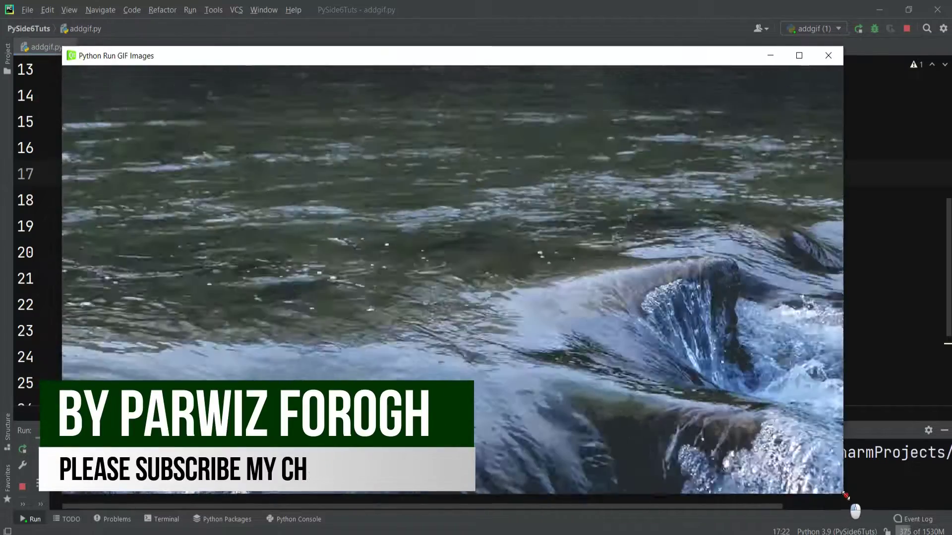
drag(804, 487, 850, 484)
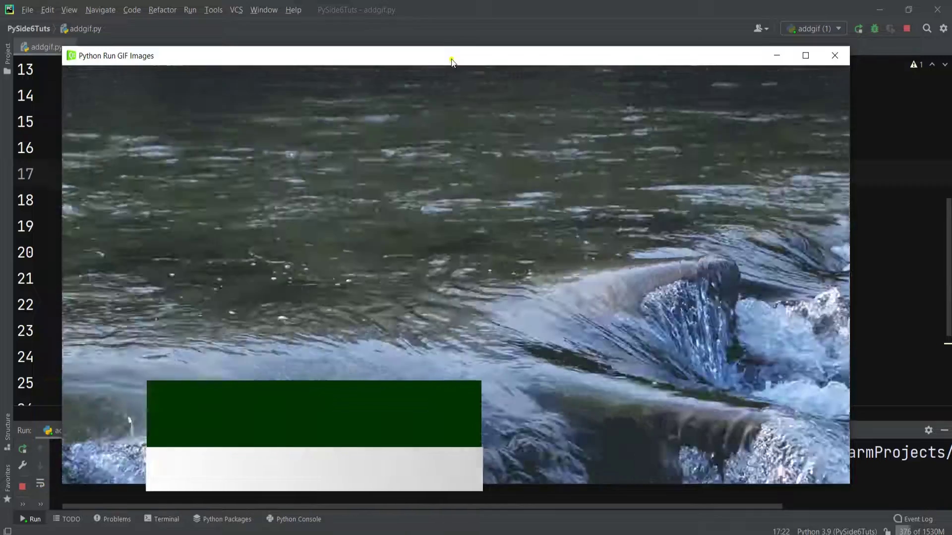
drag(451, 63, 456, 50)
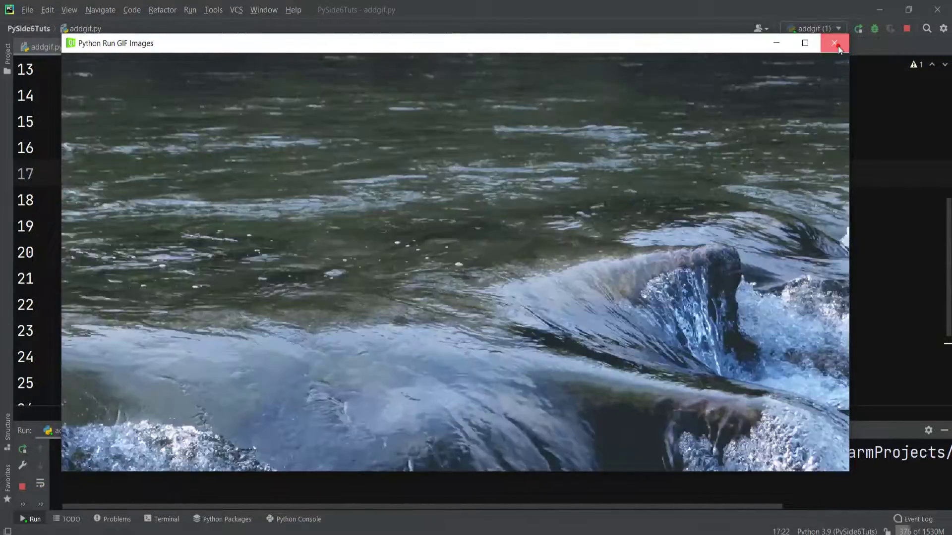
click(834, 43)
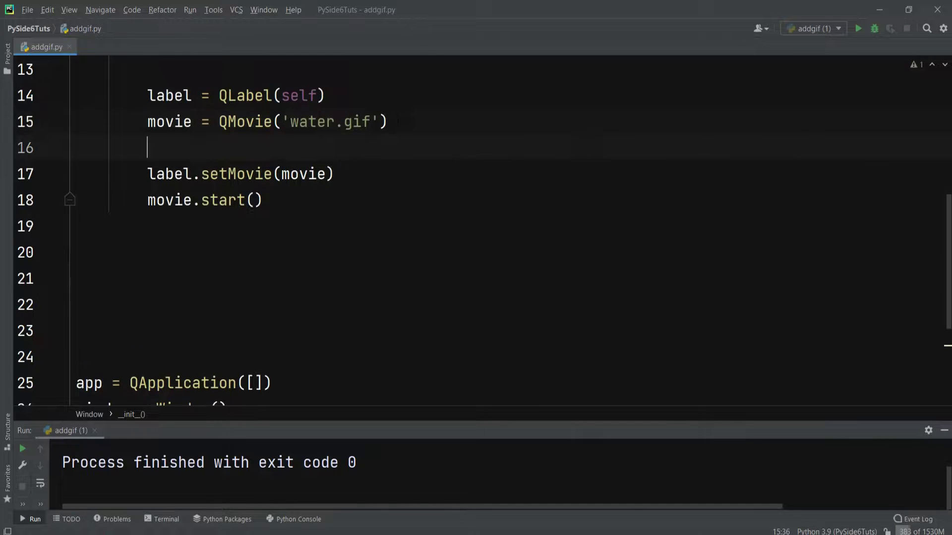
text(movie)
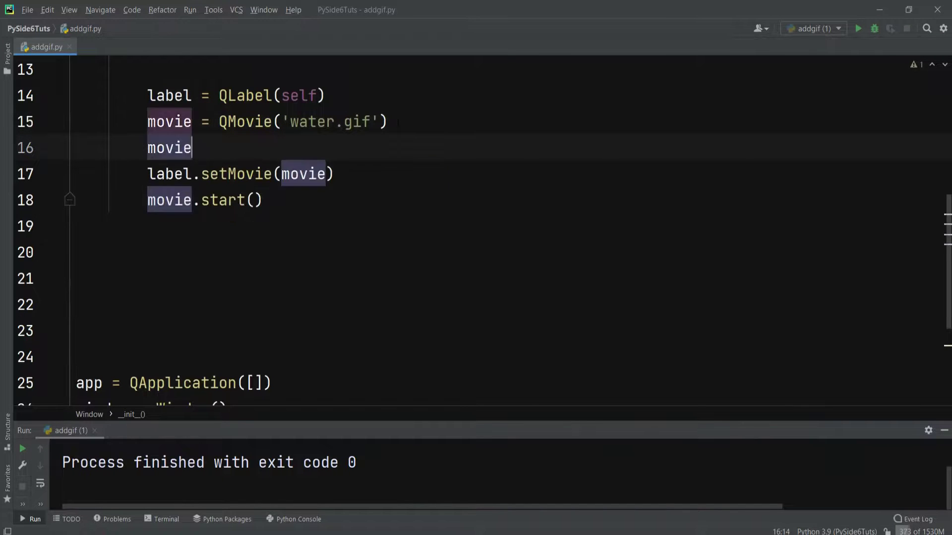
text(.Sp)
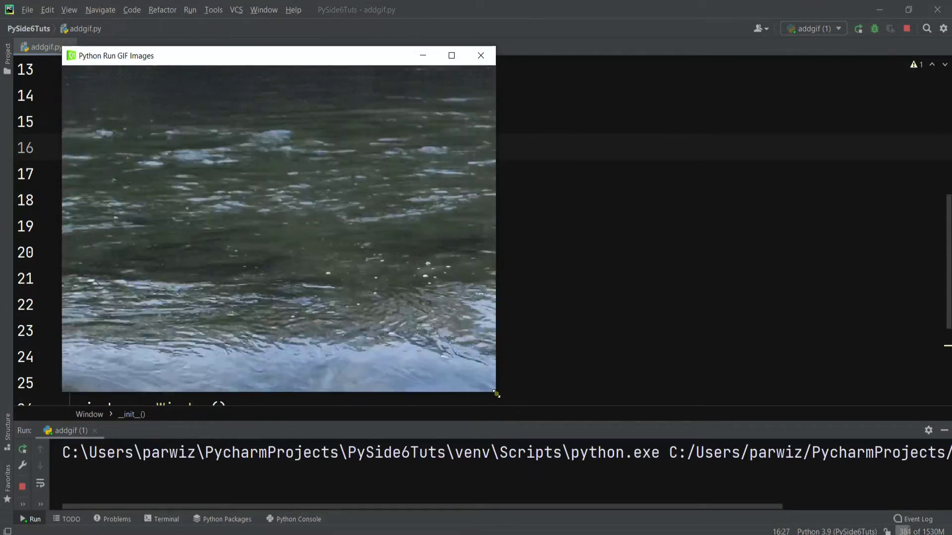
Step: Enlarge the rerun water GIF window, now using movie.setSpeed(500), from its corner
mouse_move(494, 394)
mouse_down()
mouse_move(656, 411)
mouse_move(852, 471)
mouse_up()
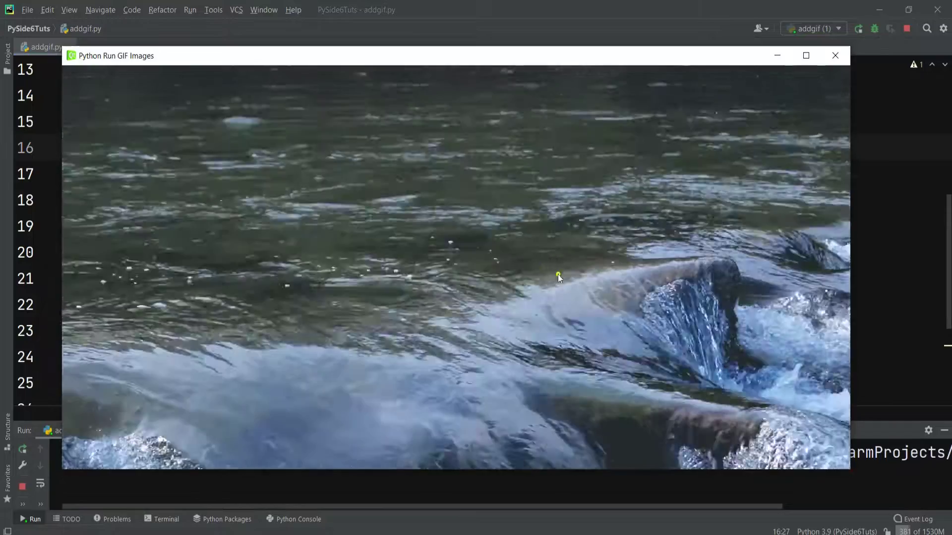